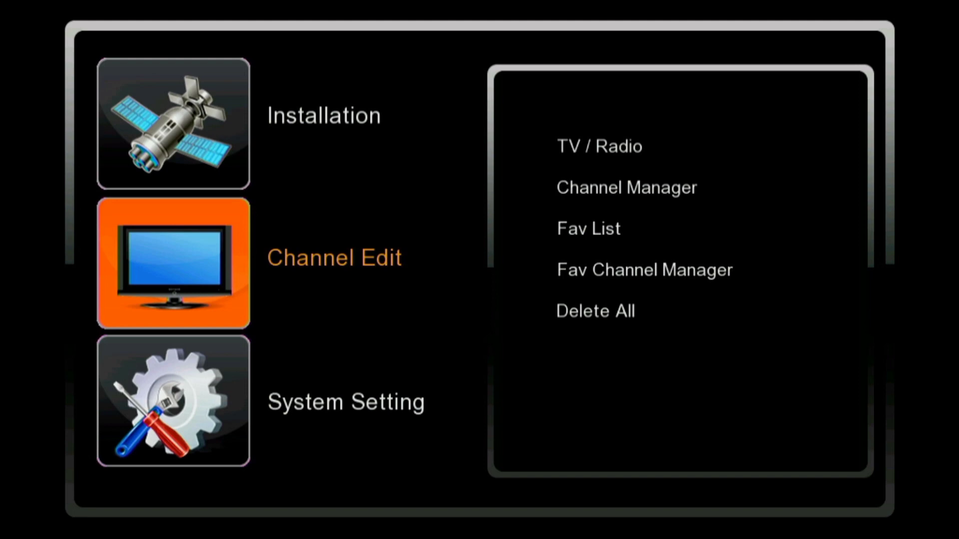
Highlight System Setting in the main menu and step into its options list.
key(Down)
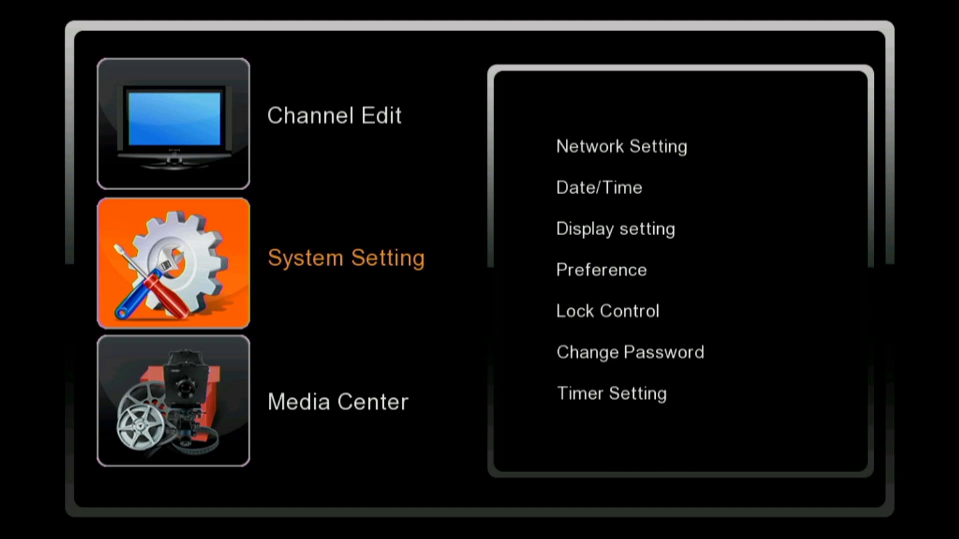
key(Right)
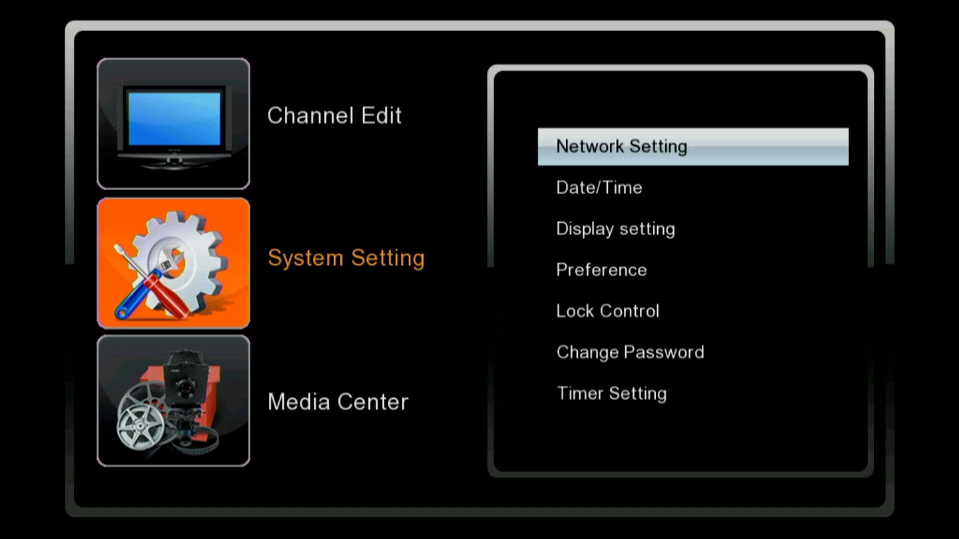
Open Network Setting to reach the Wi-Fi list showing the FIRSTMAN1 network.
key(Return)
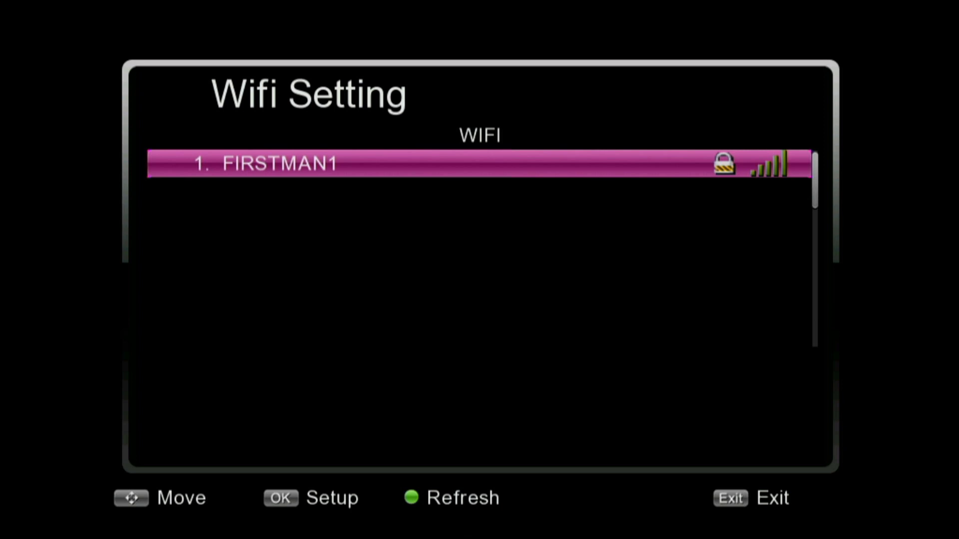
Open FIRSTMAN1's details and type the network password into its Password field.
key(Return)
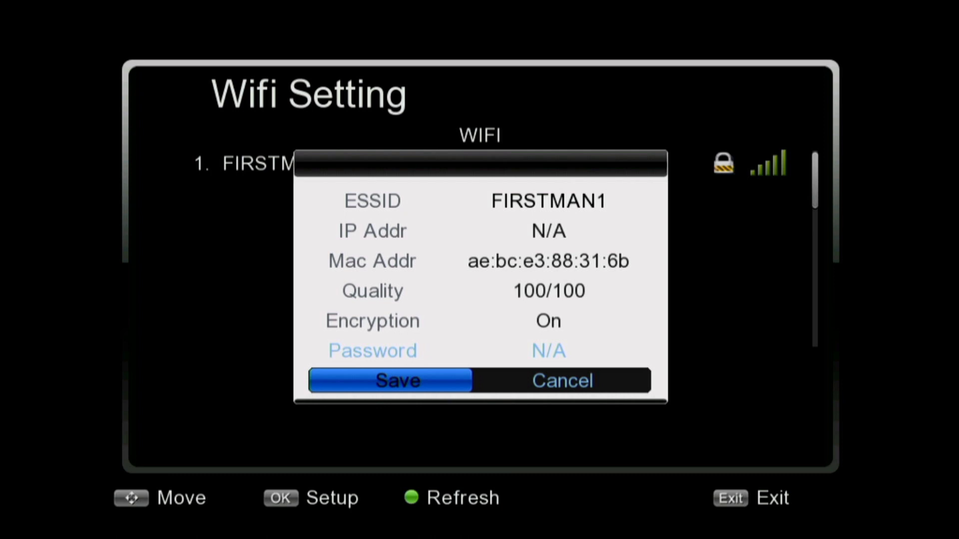
key(Up)
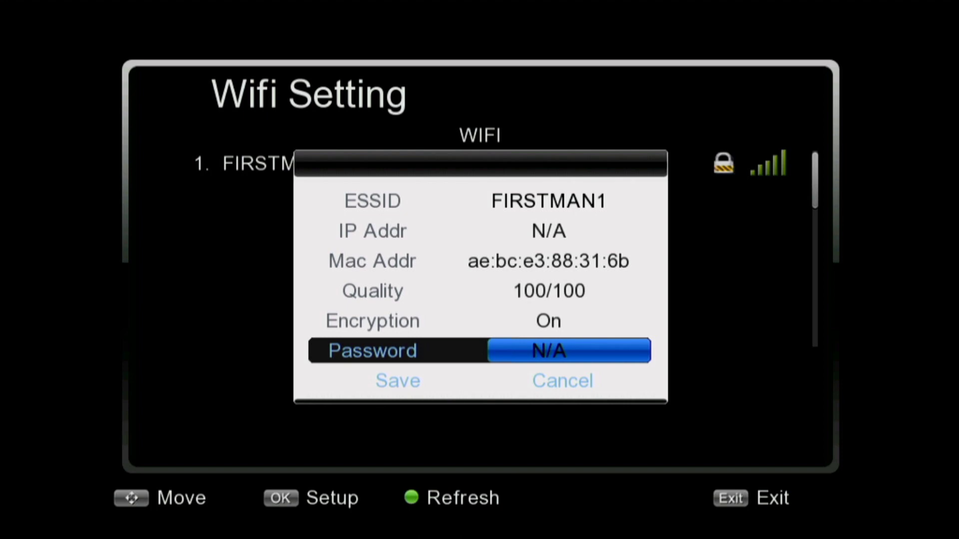
key(Return)
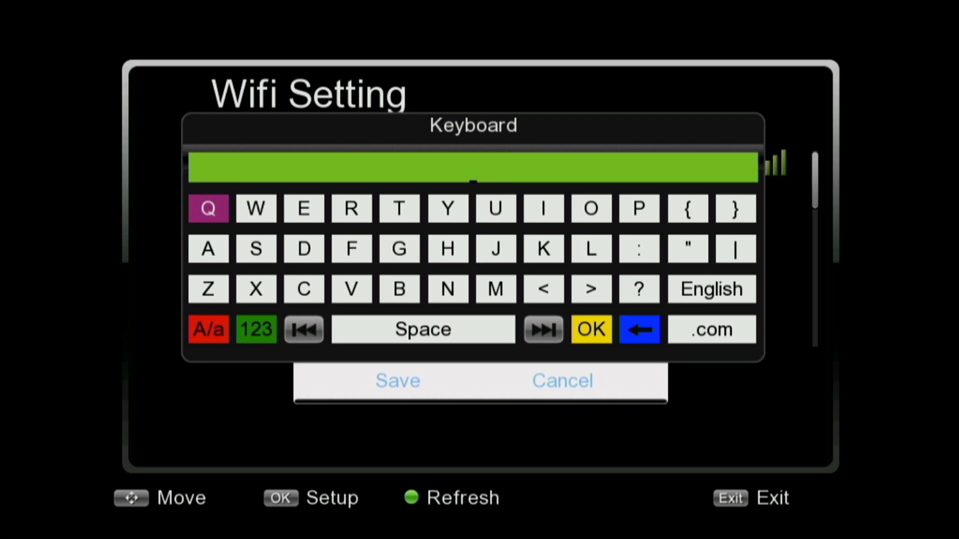
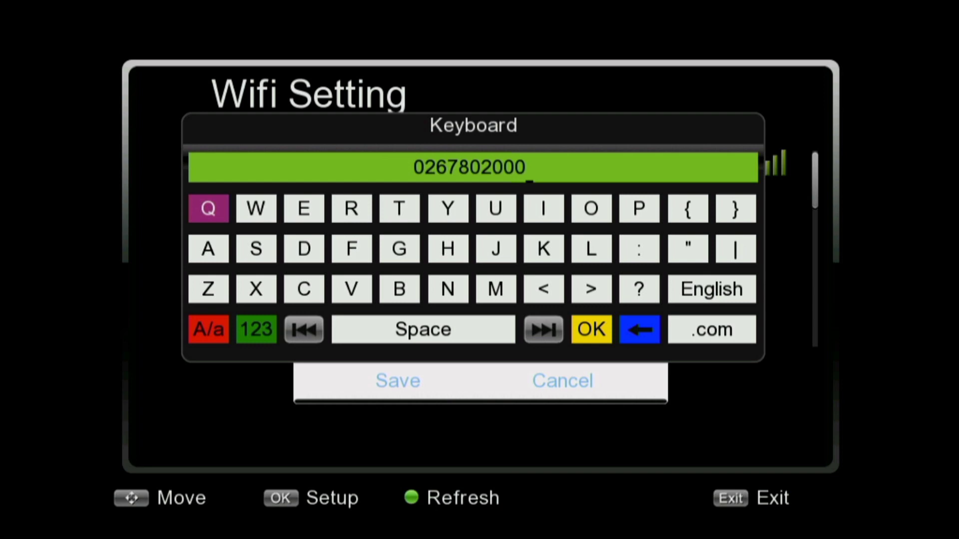
key(Down)
key(Up)
Confirm the password and save it so the decoder connects to FIRSTMAN1.
key(Escape)
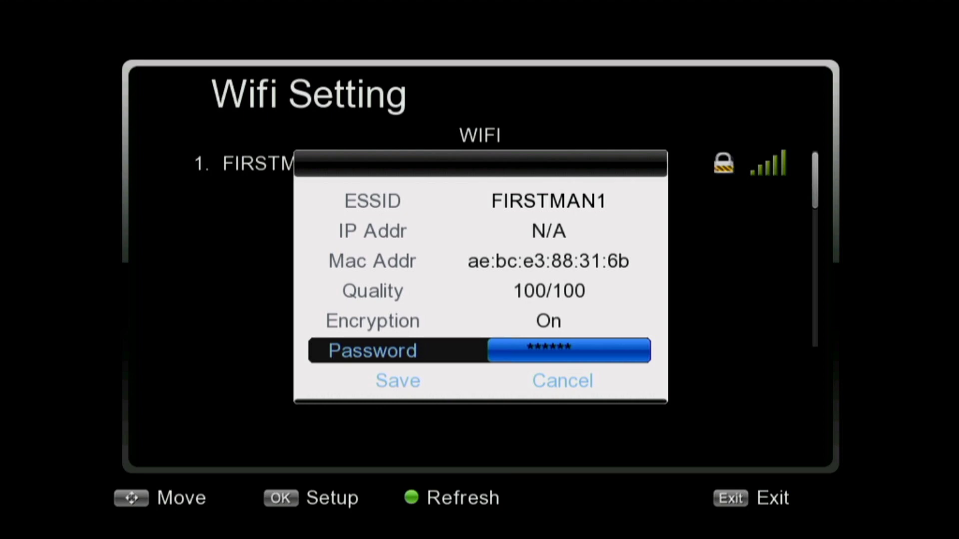
key(Down)
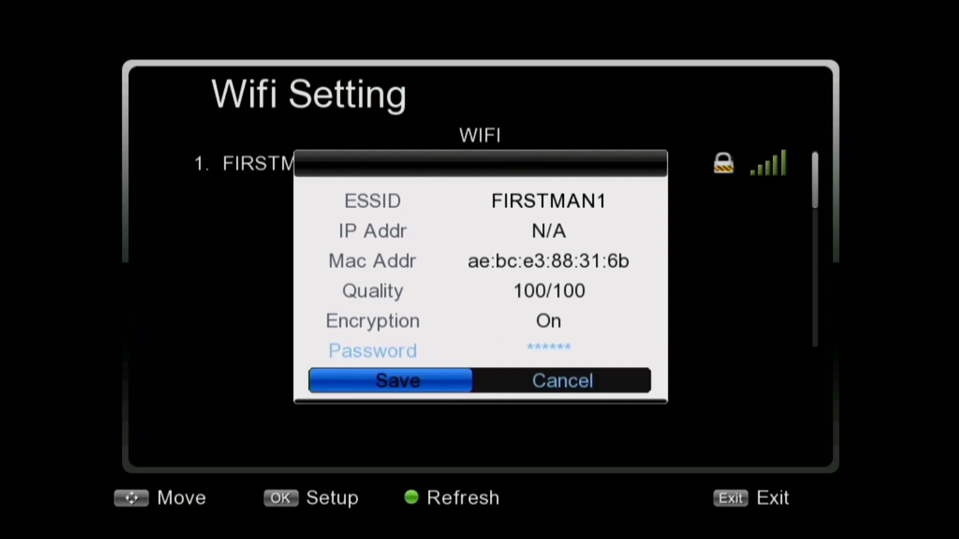
key(Return)
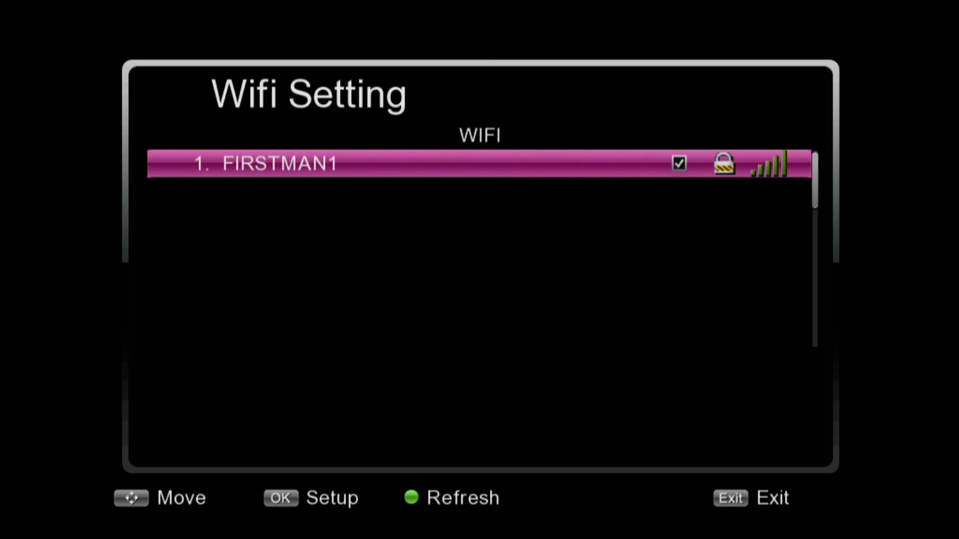
Back out of the Wi-Fi and network pages to the main menu categories.
key(Escape)
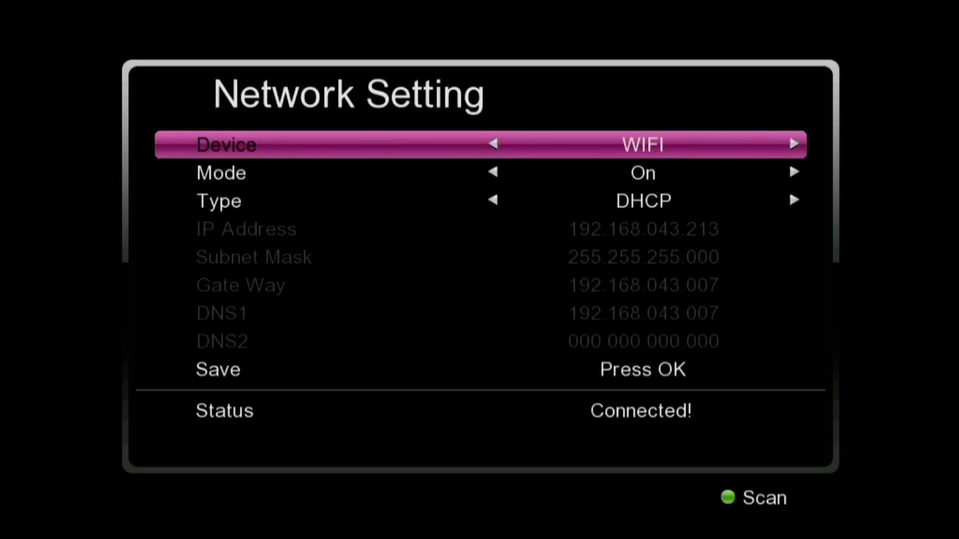
key(Escape)
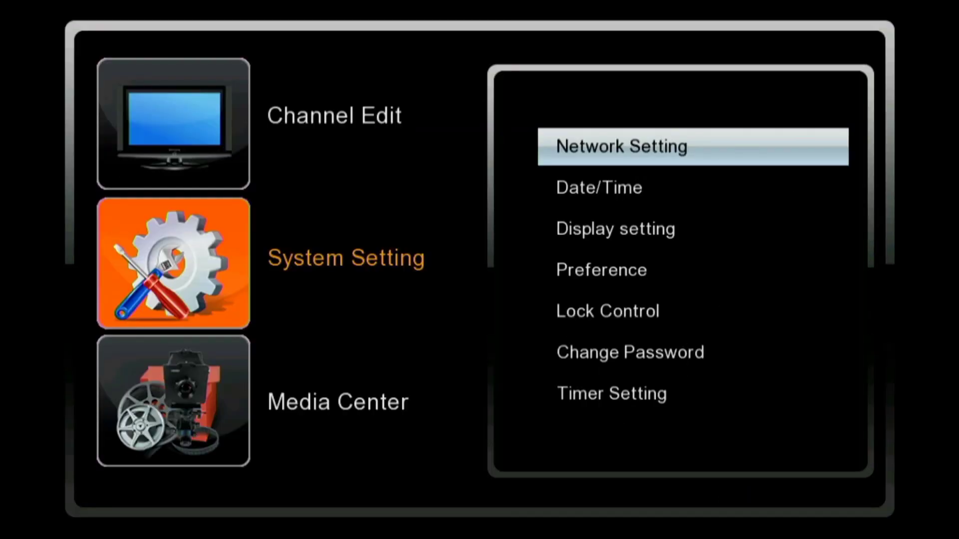
key(Escape)
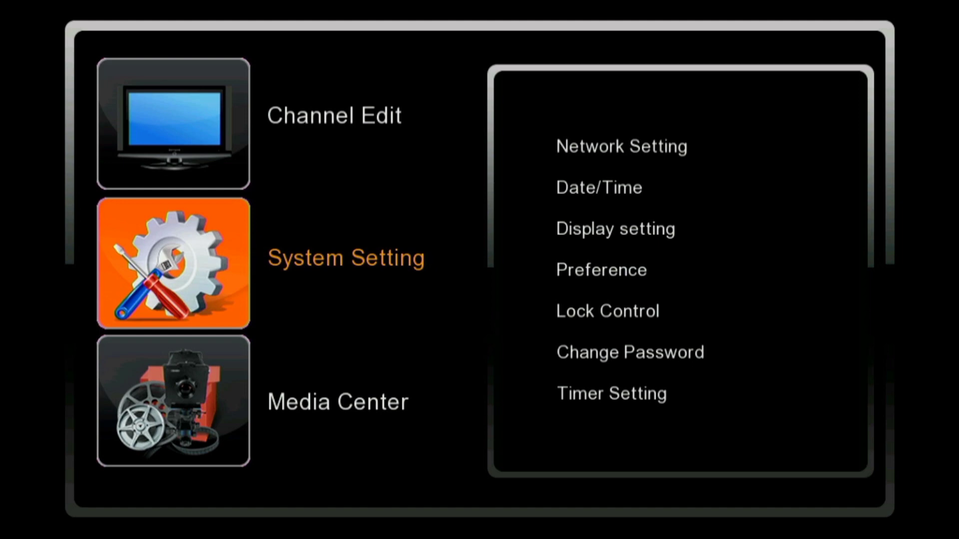
Open Super Setting under Upgrade and highlight the Rich TV entry.
key(Down)
key(Down)
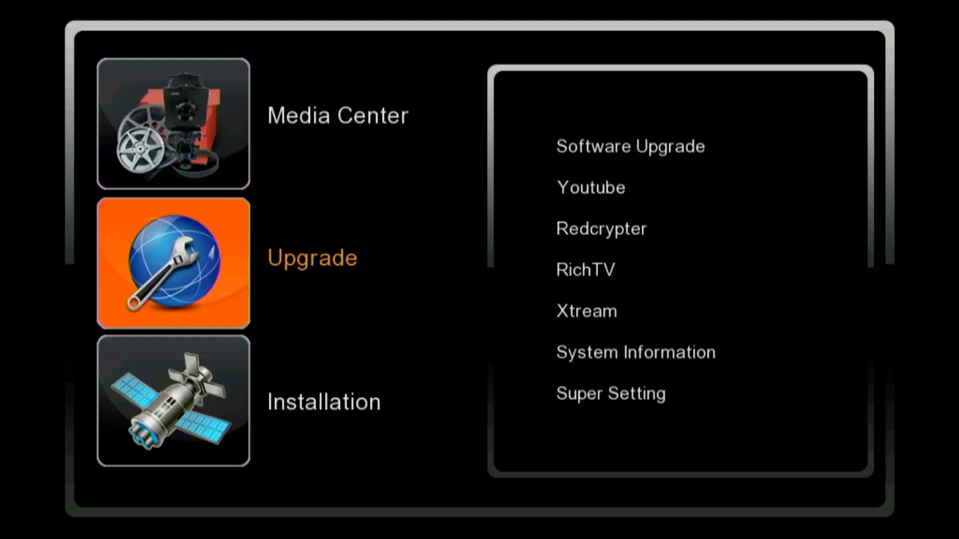
key(Right)
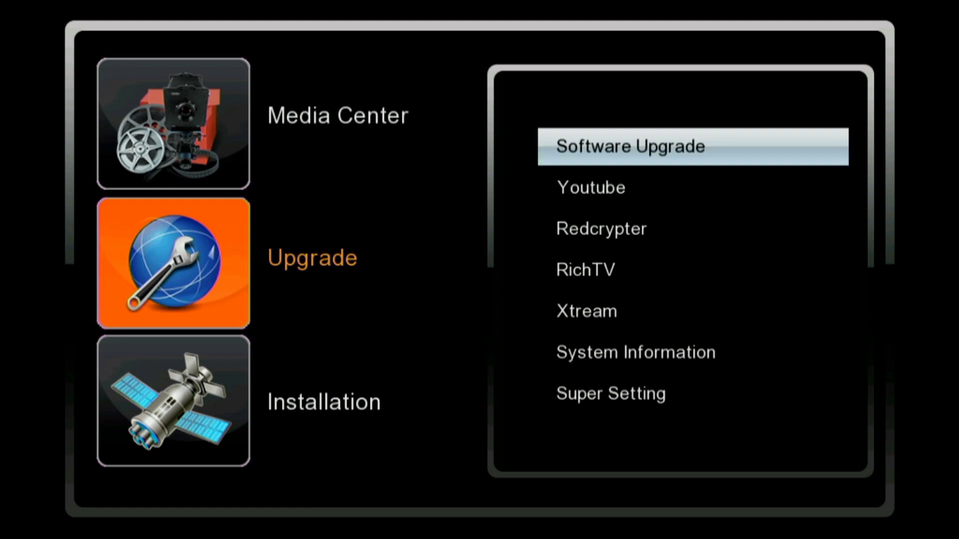
key(Up)
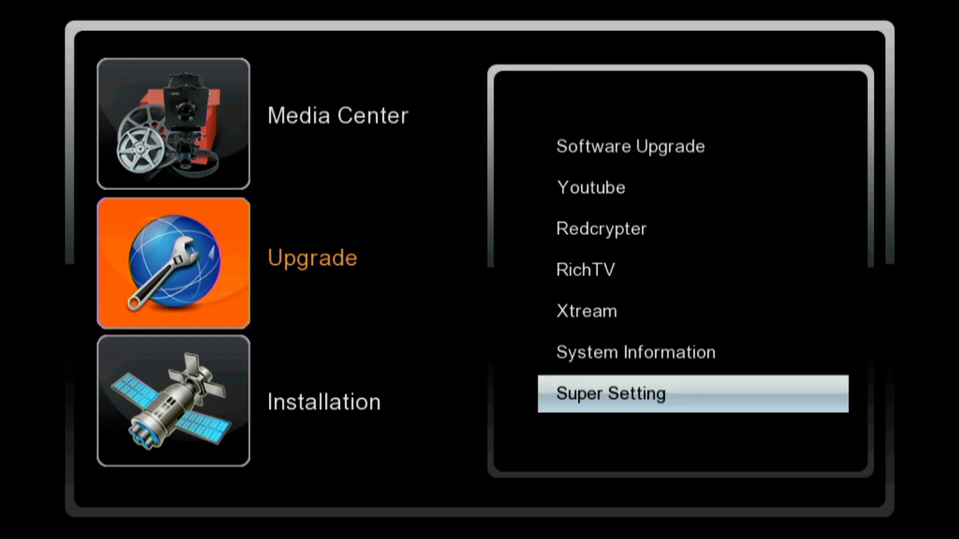
key(Return)
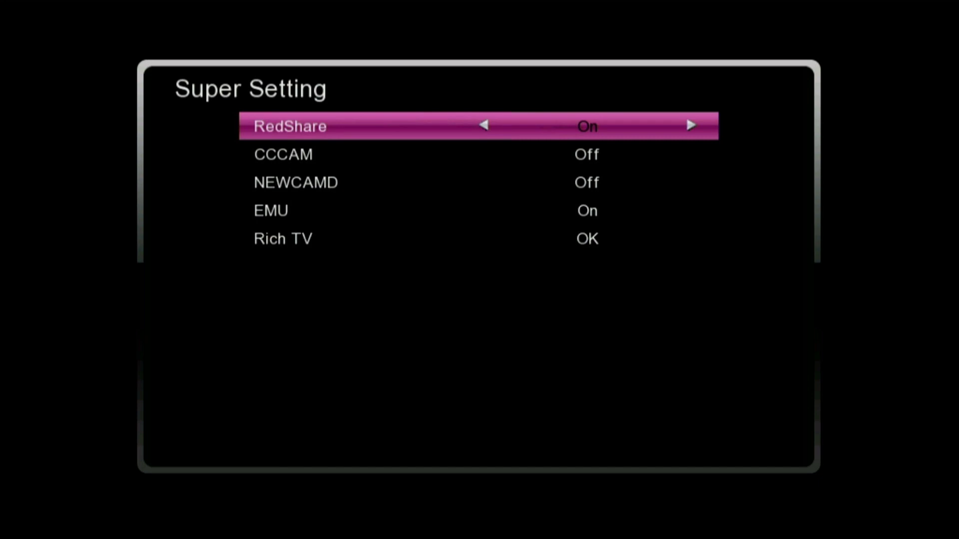
key(Up)
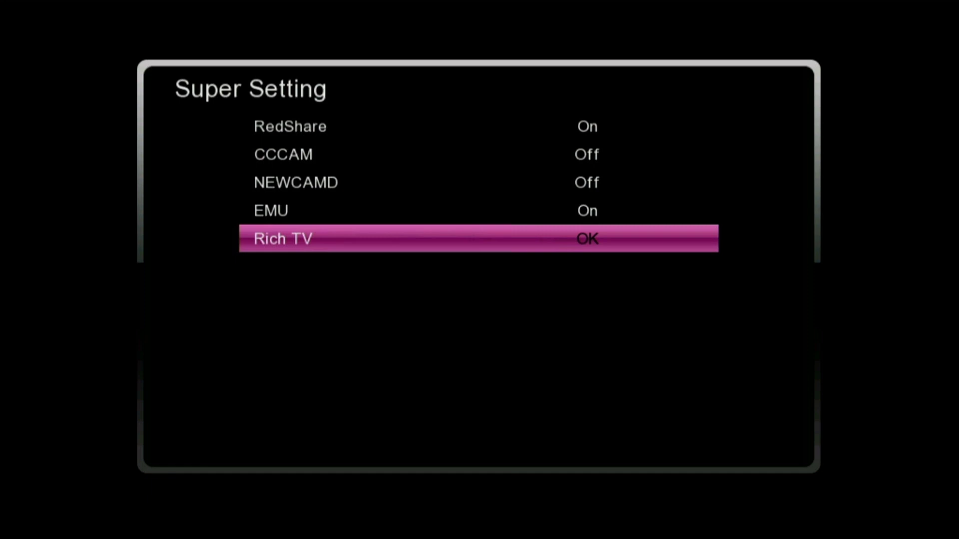
Open Rich TV settings and run Start Login, getting Login Success with ACTIVE status.
key(Return)
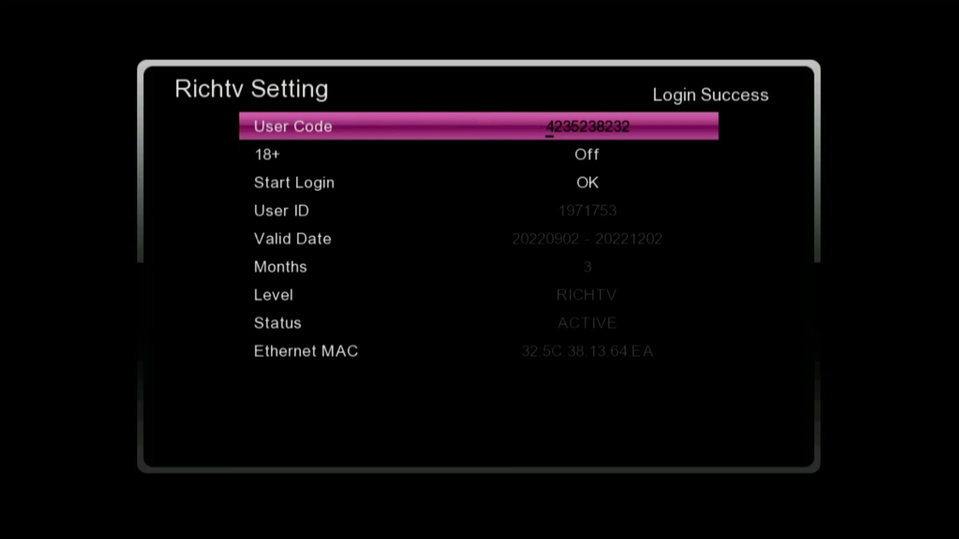
key(Down)
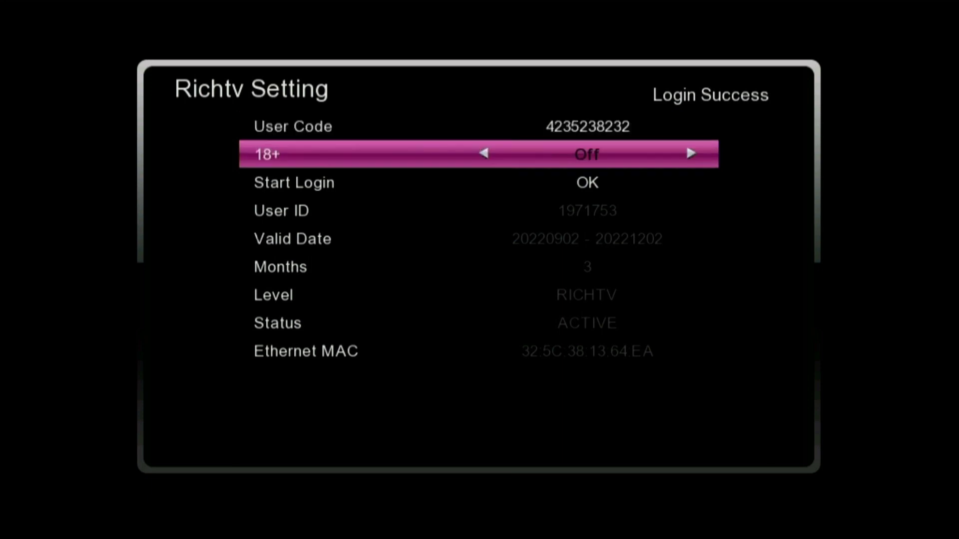
key(Down)
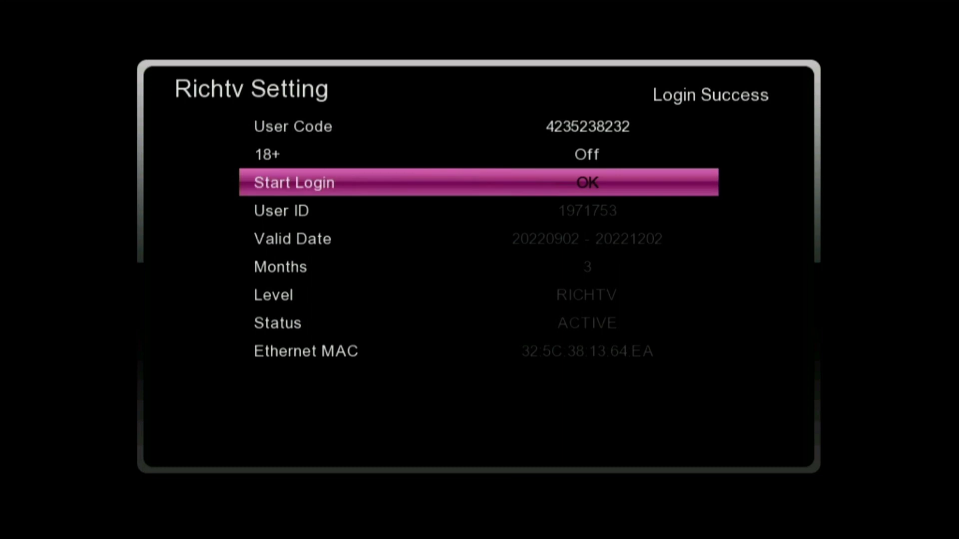
key(Return)
key(Up)
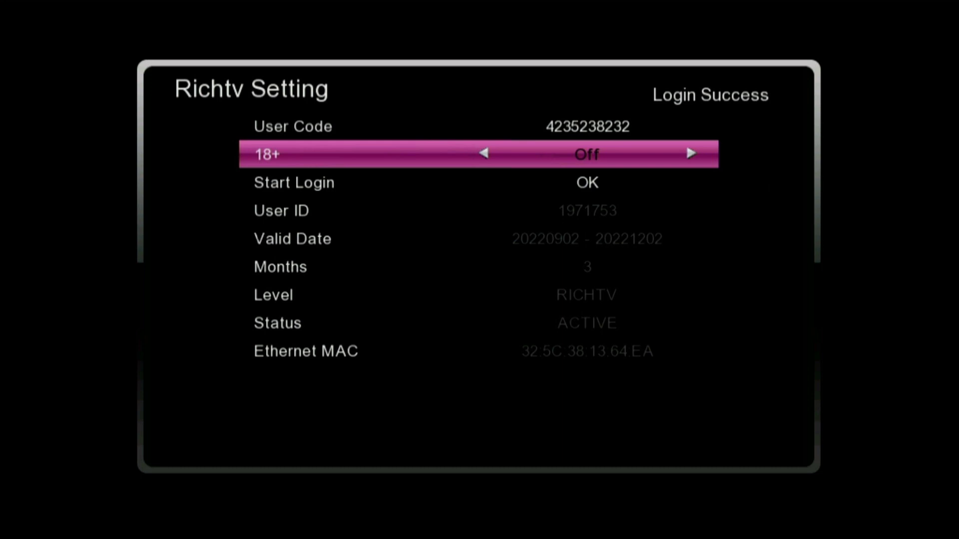
key(Right)
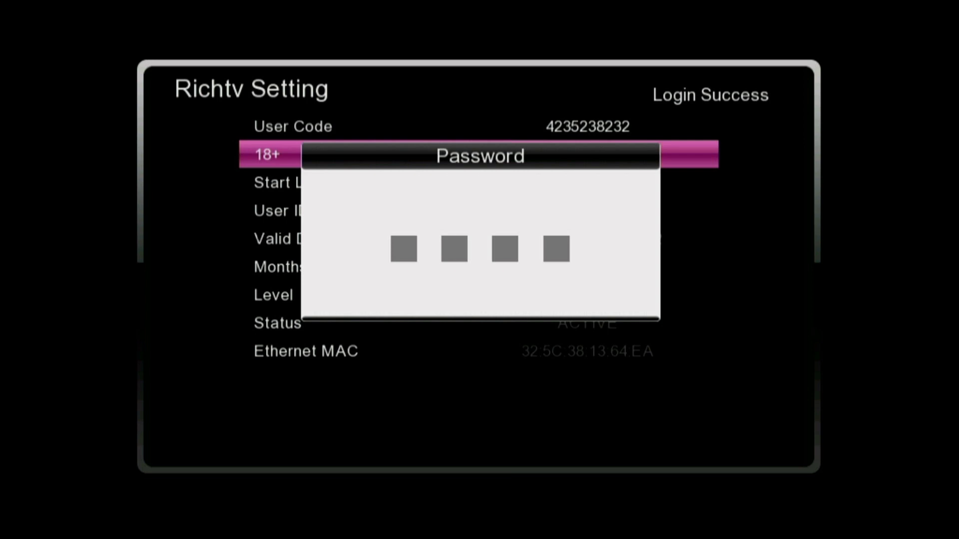
key(Escape)
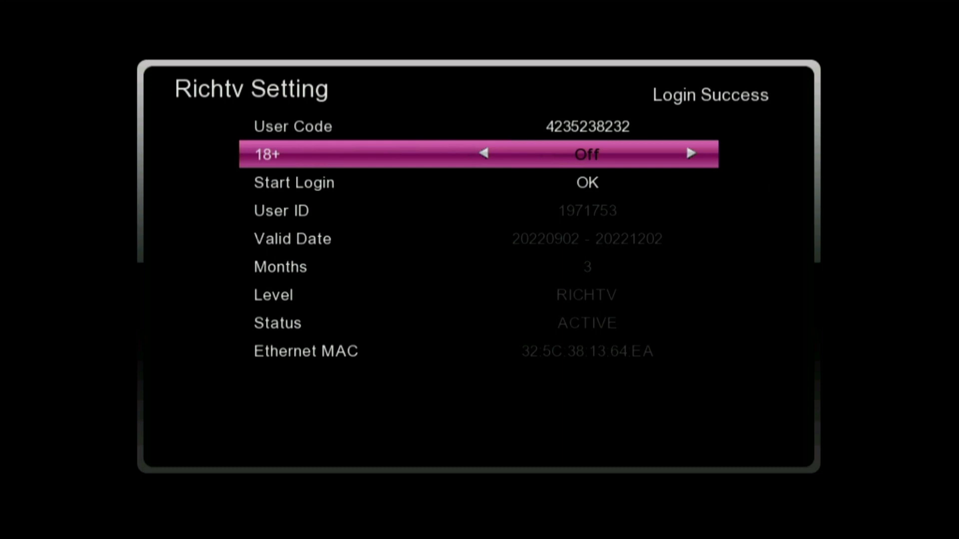
Exit the RichTV settings to the Upgrade list and move up toward RichTV.
key(Escape)
key(Escape)
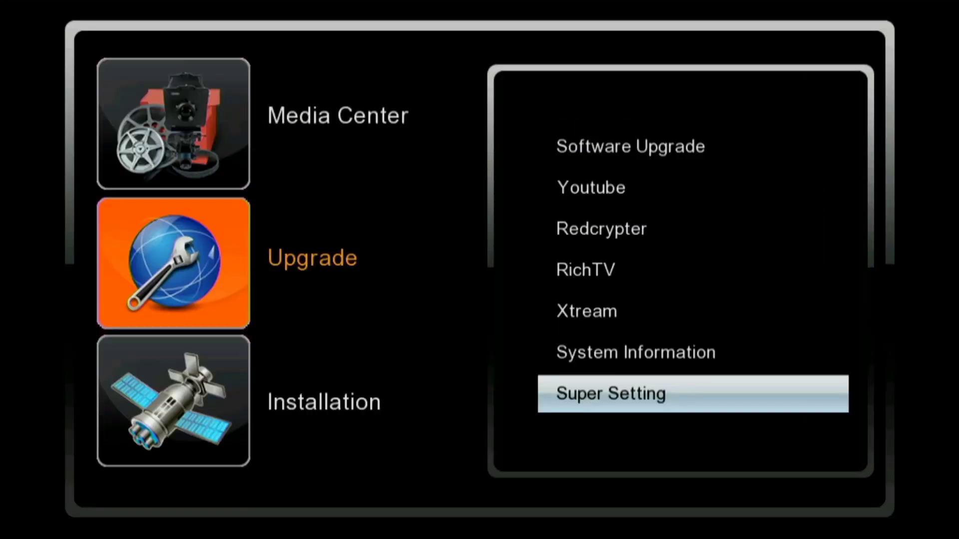
key(Up)
key(Up)
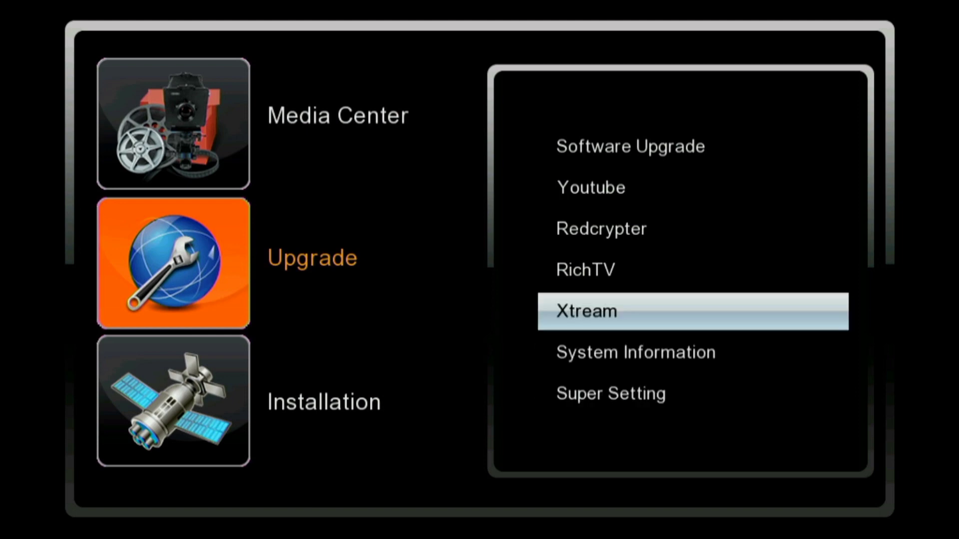
key(Up)
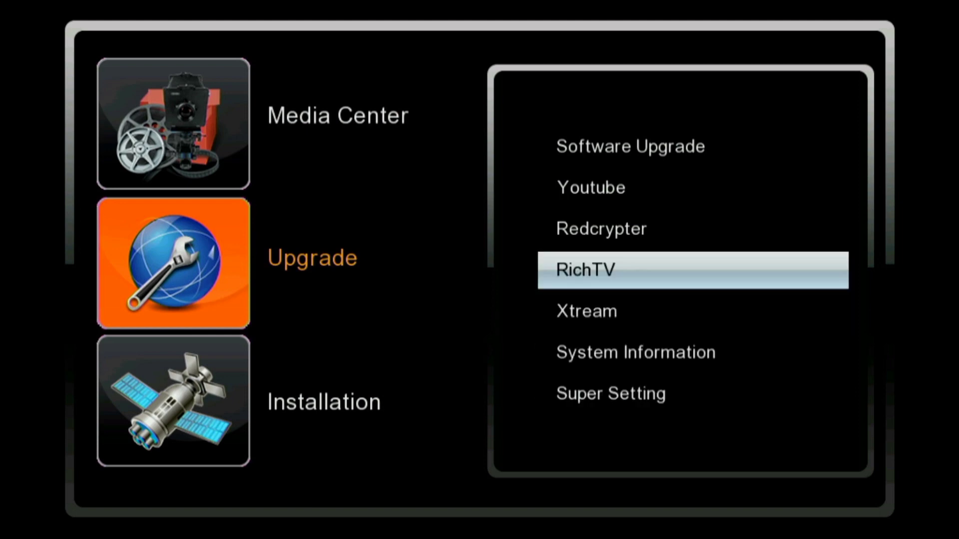